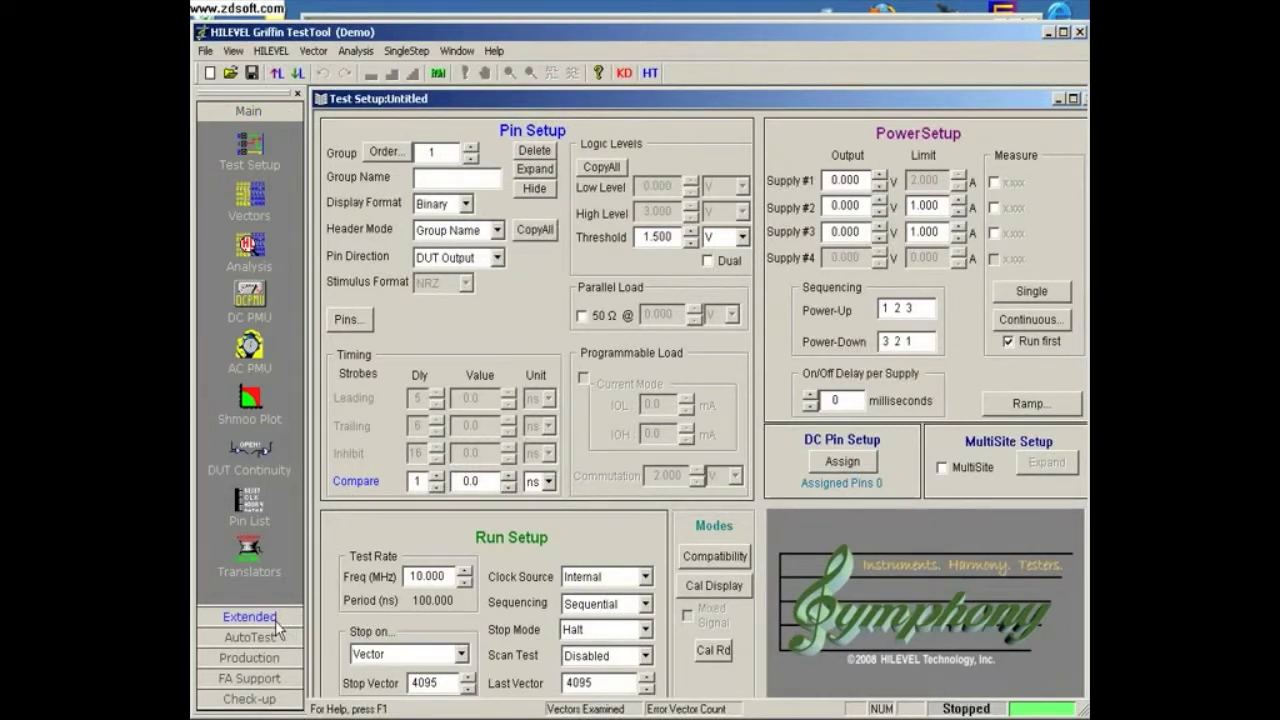
Look through the Extended and FA Support tool sets and return to the Main tool set
click(250, 617)
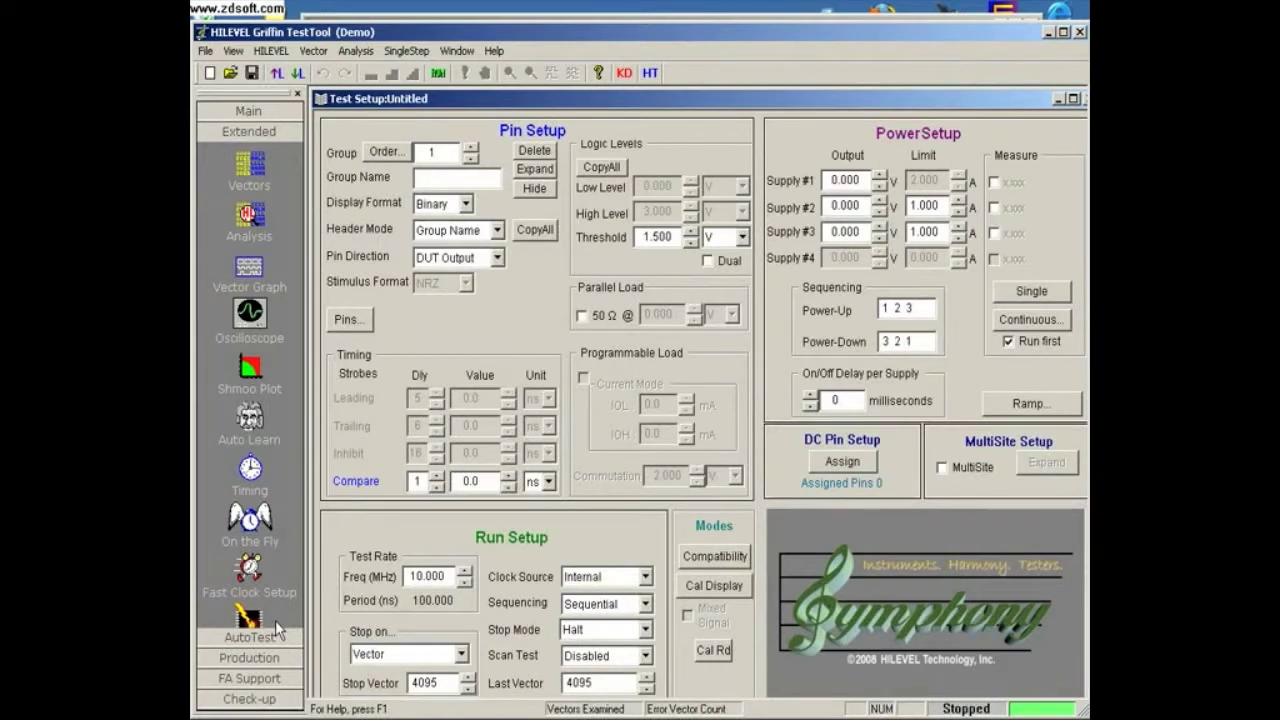
click(271, 683)
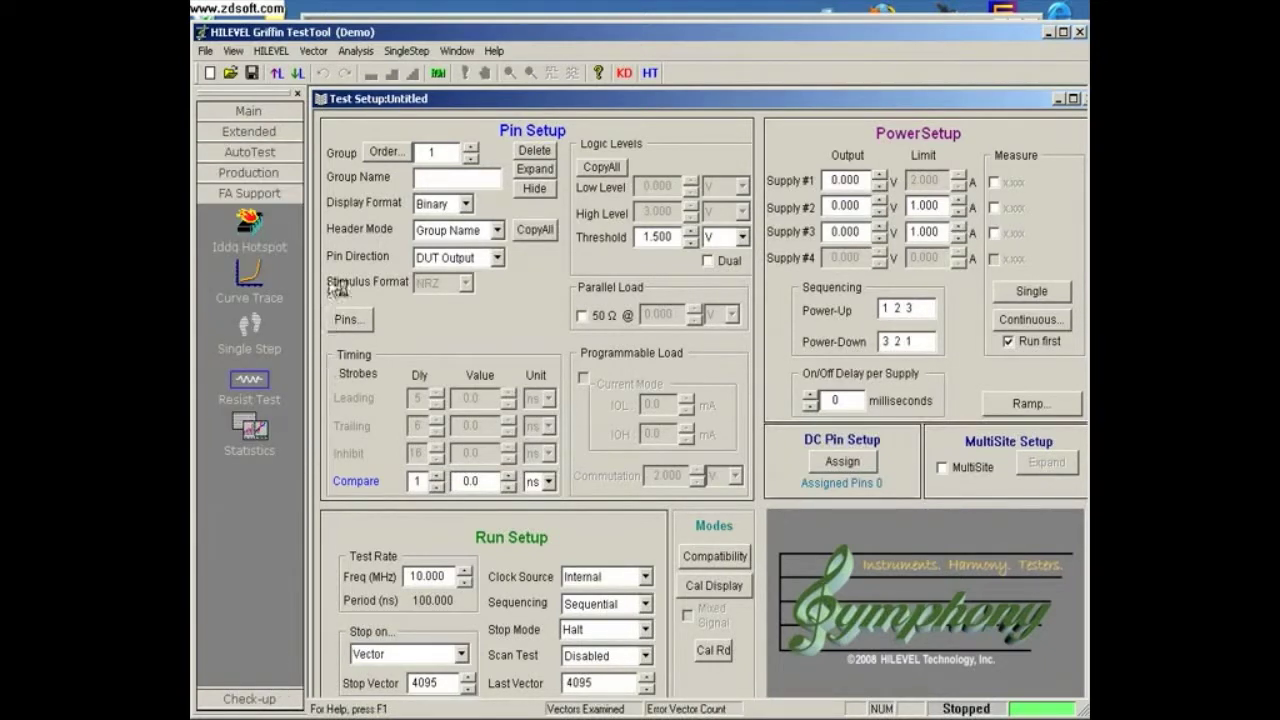
click(294, 112)
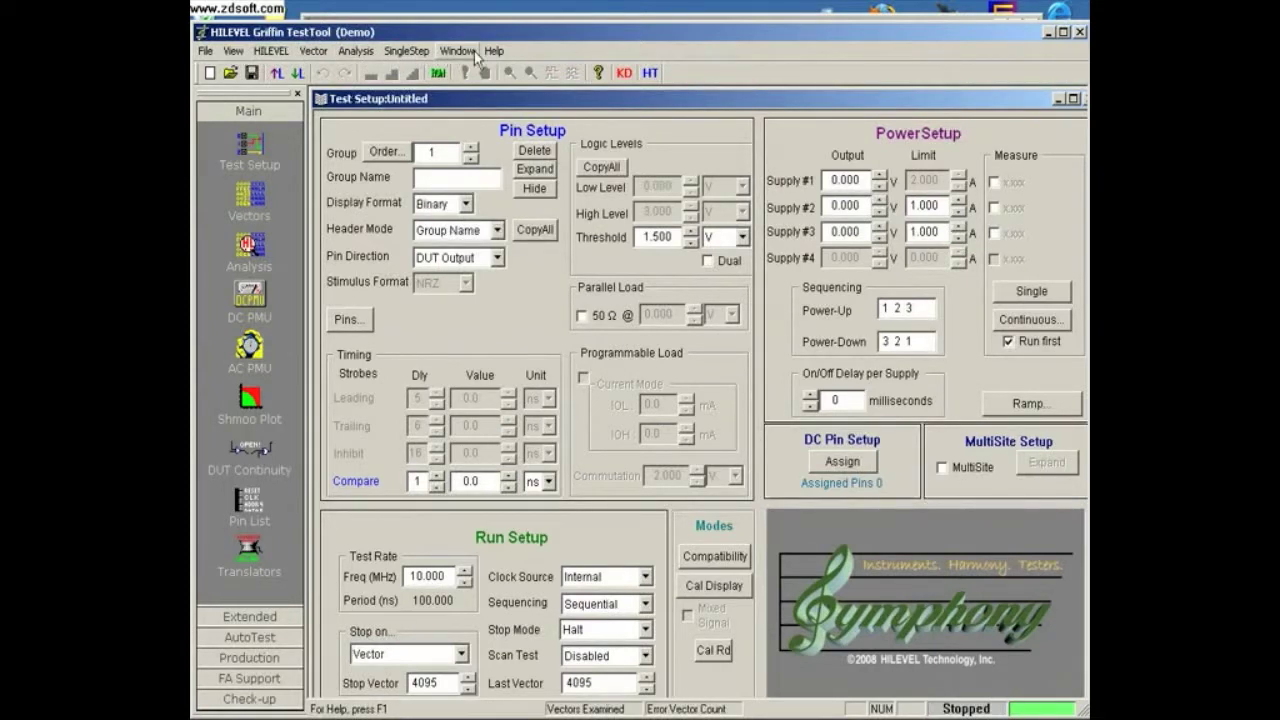
Open the setup file 163.set from the 74f163 folder and download its vector file 163.TRN
click(264, 52)
click(262, 52)
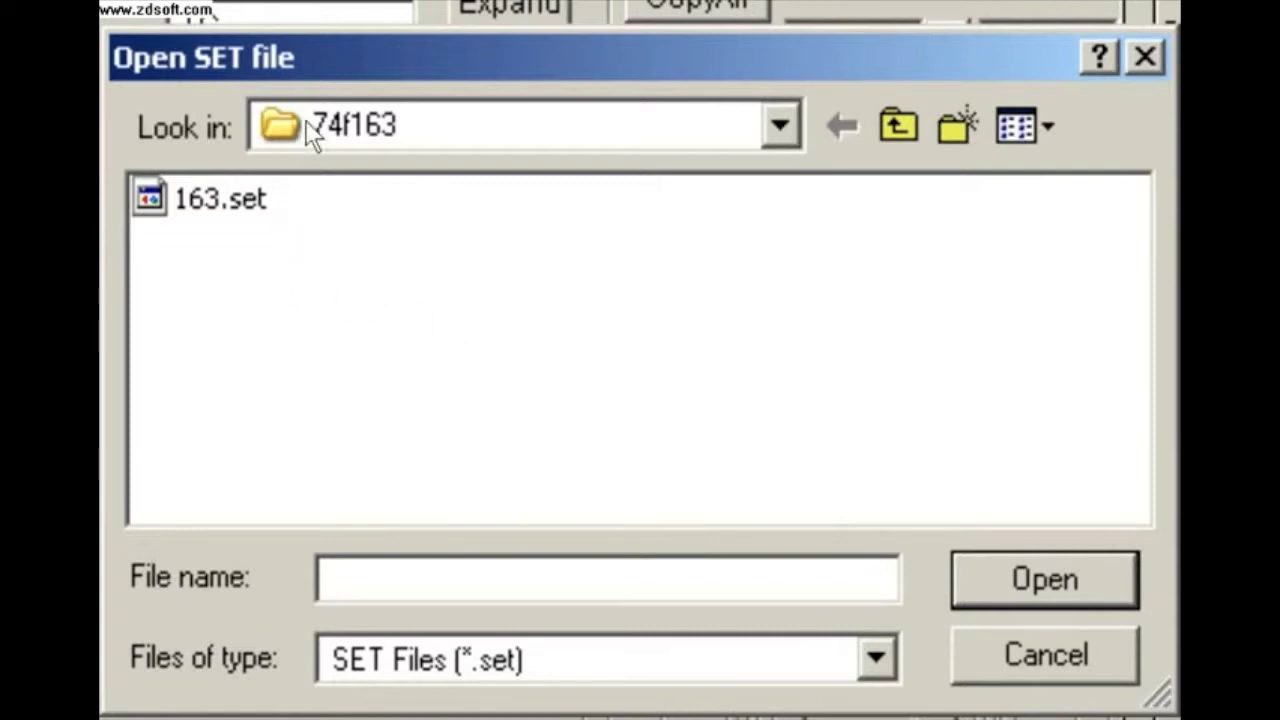
click(203, 213)
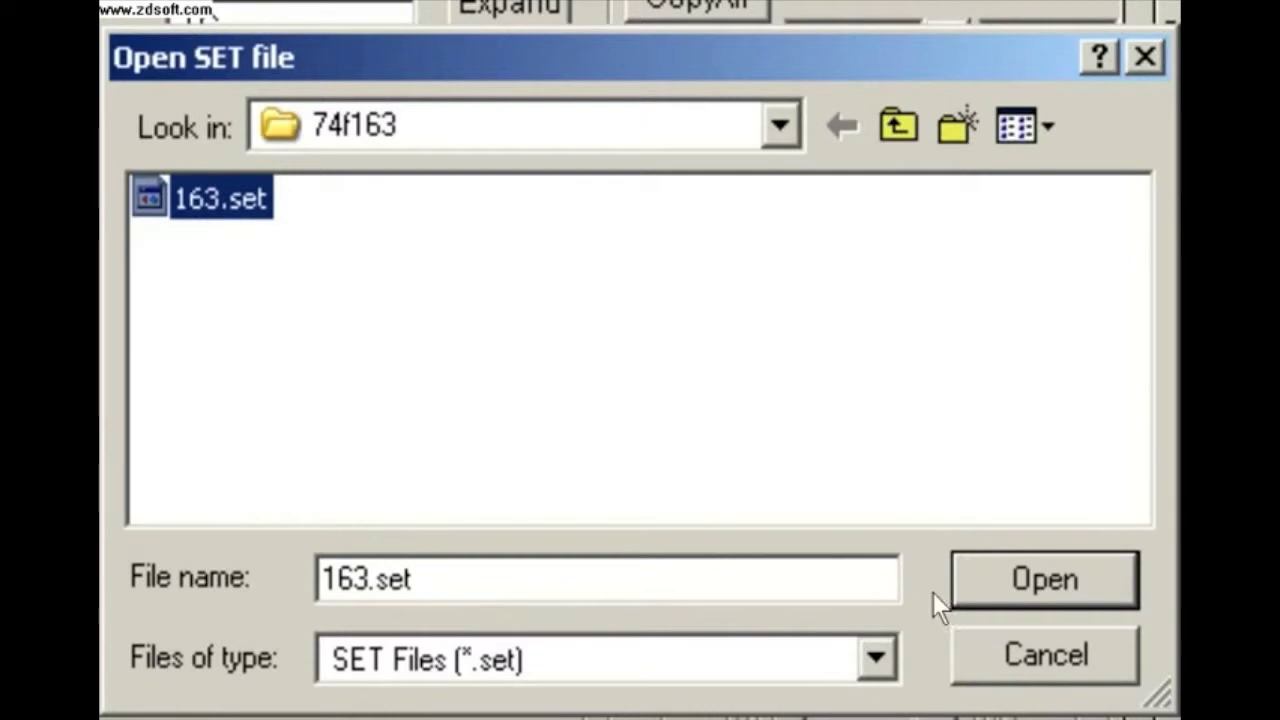
click(1033, 578)
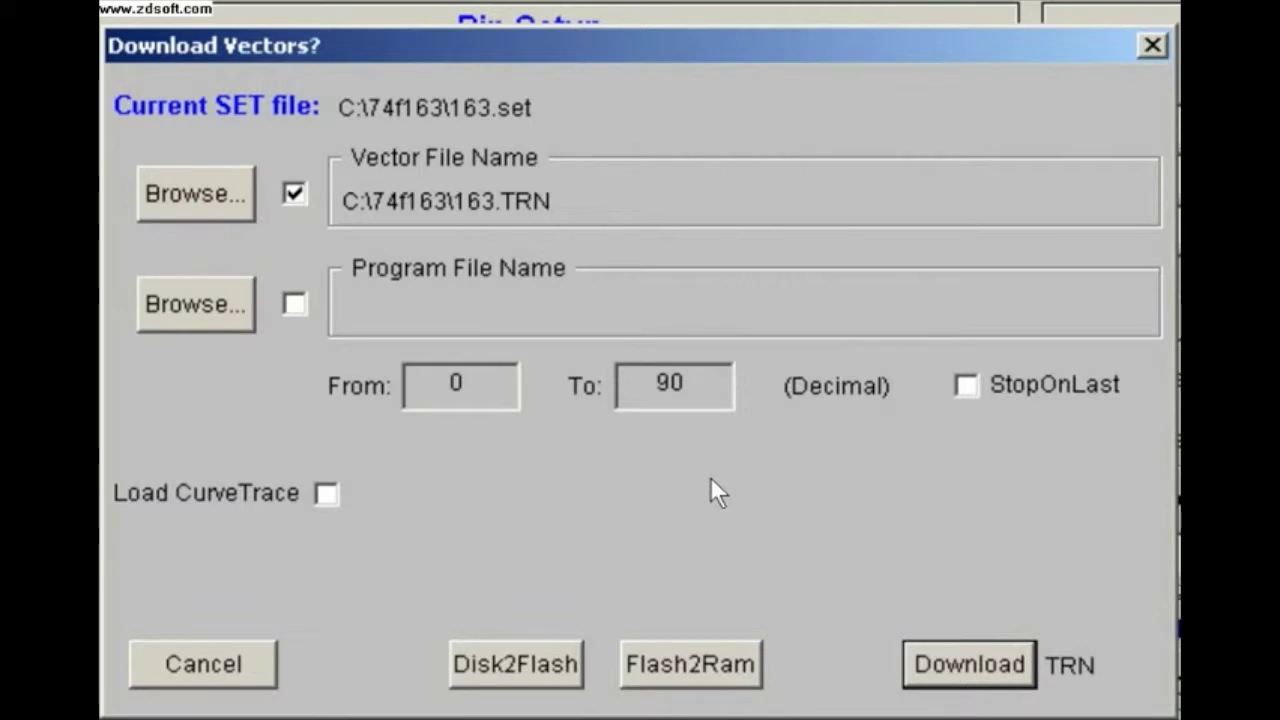
click(993, 650)
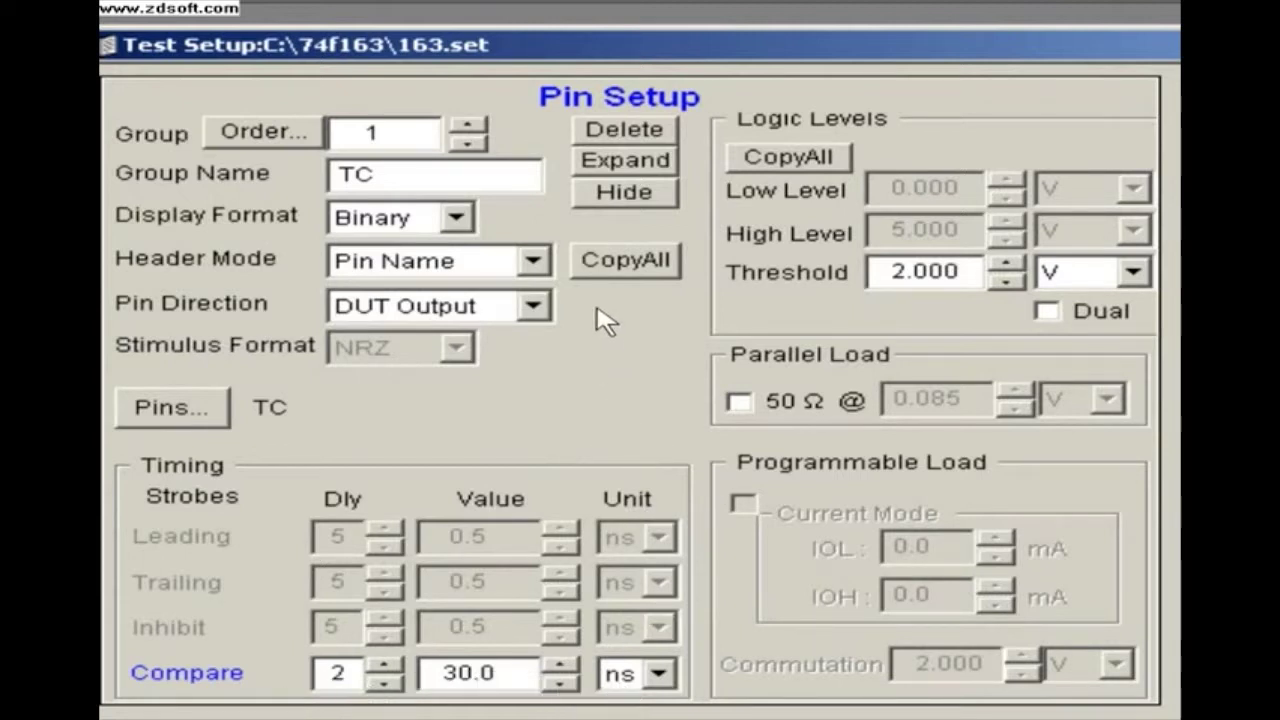
Go through the pin groups up to group 3 (CLK) and examine its channel assignments against the available pins
click(468, 125)
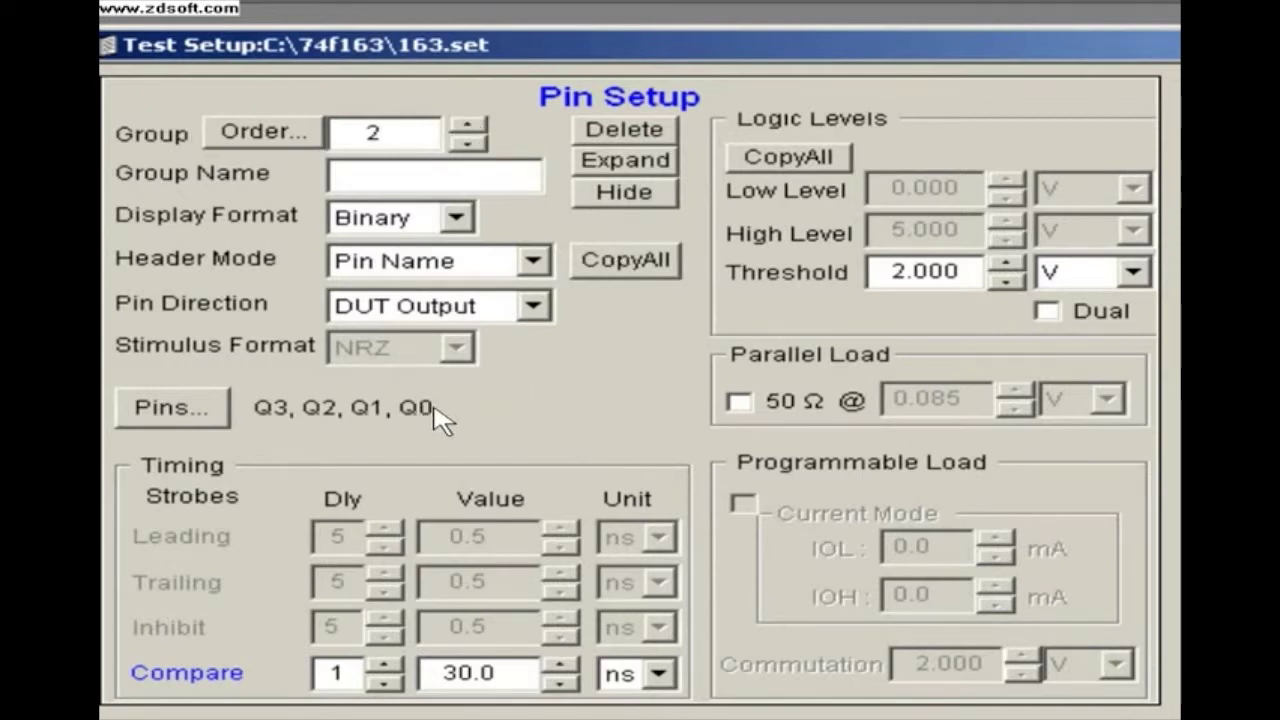
click(468, 127)
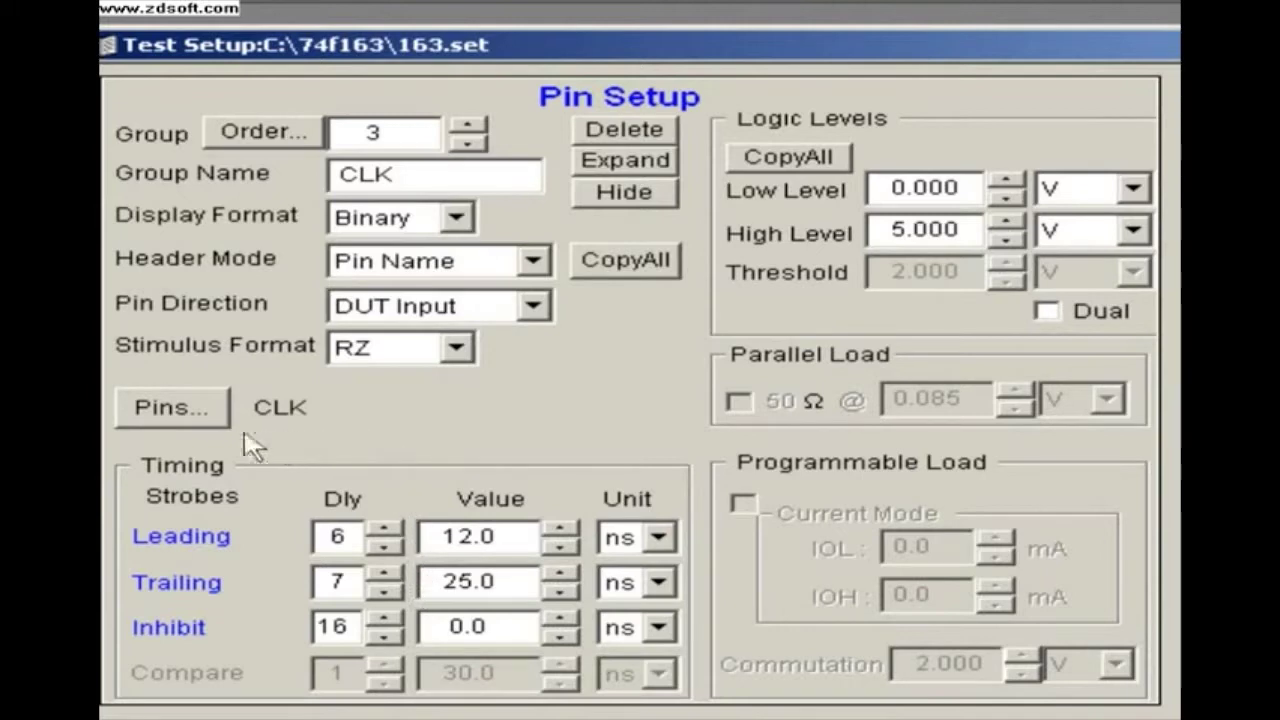
click(175, 408)
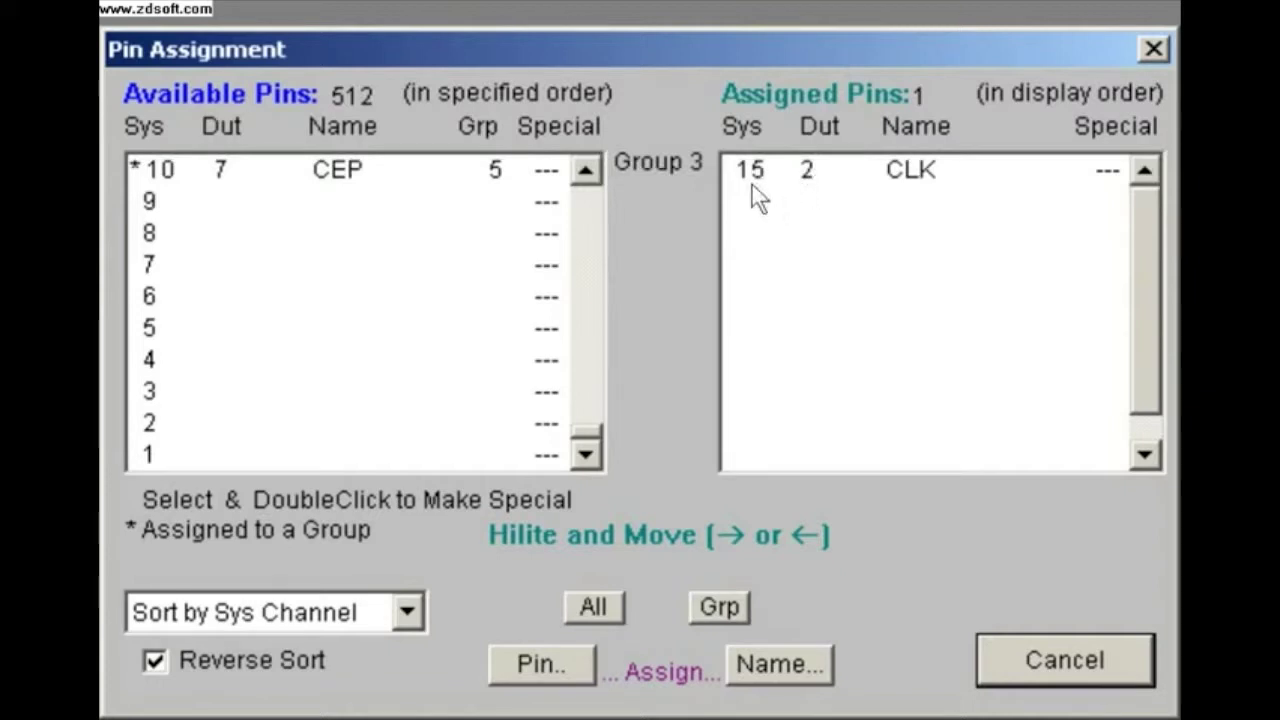
click(589, 170)
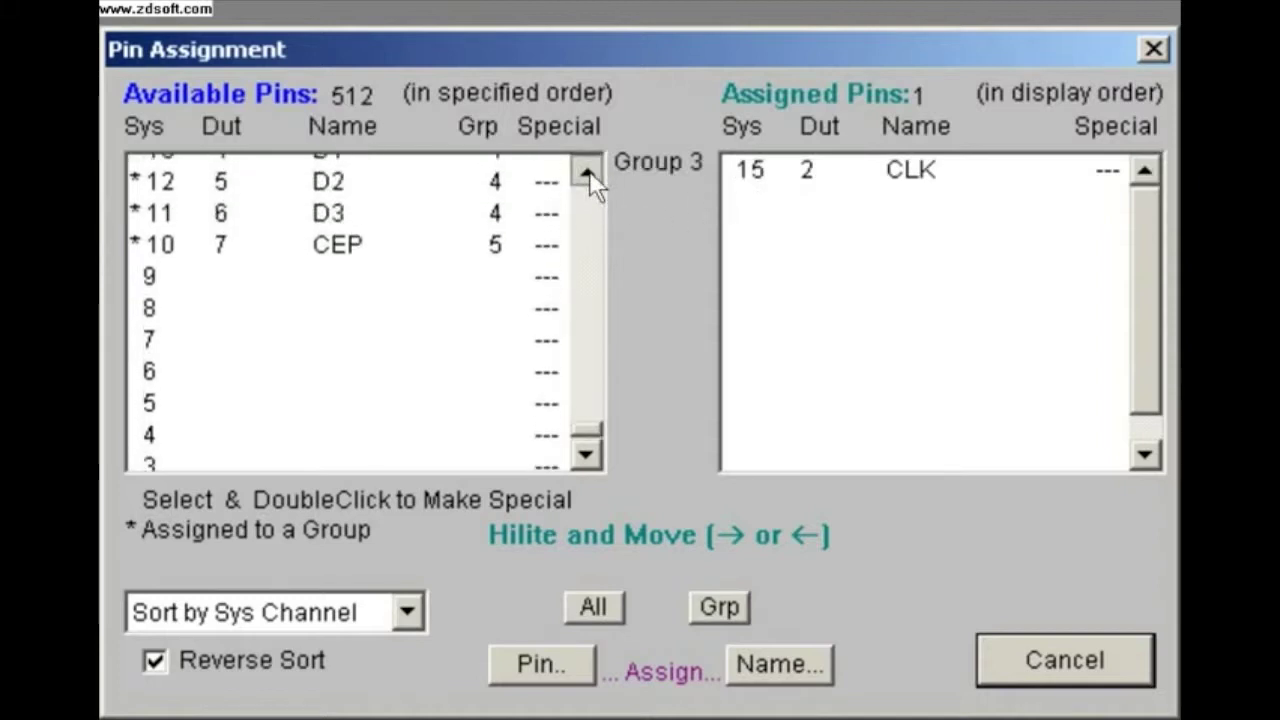
click(589, 170)
click(589, 170)
click(589, 170)
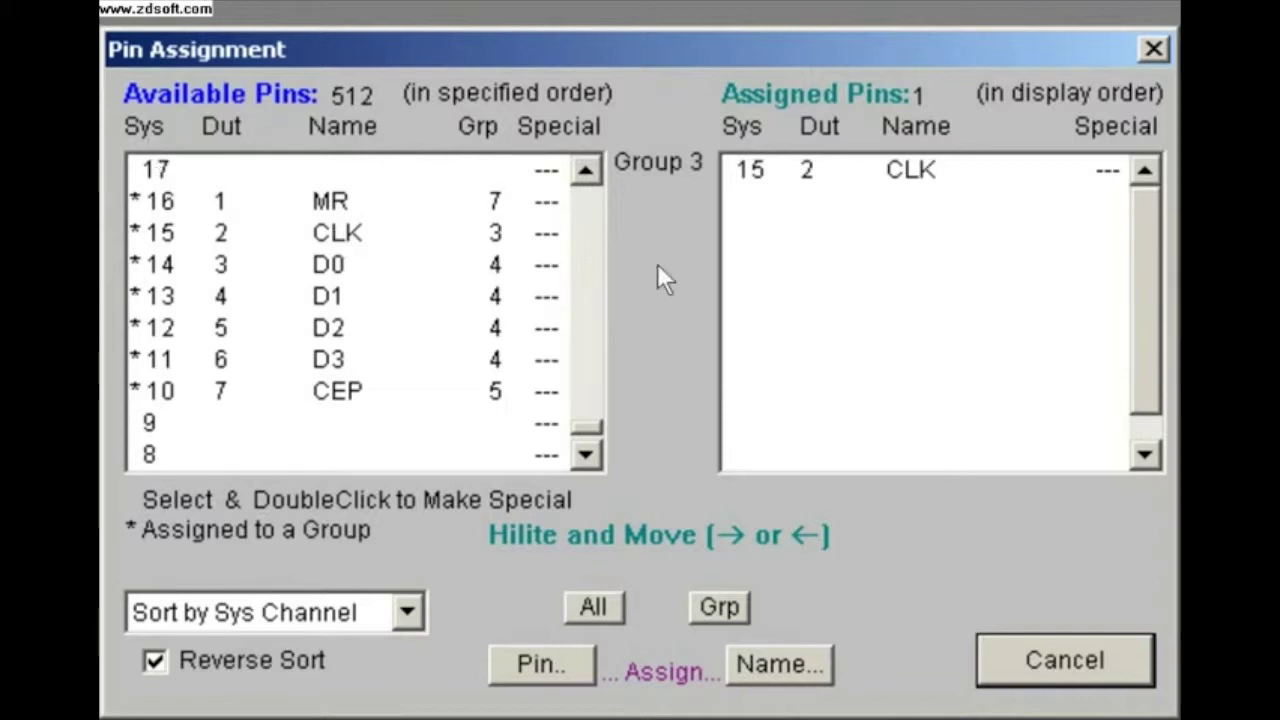
Inspect the pin name and DUT pin assignment options for the CLK pin and leave the pin assignment without changes
click(797, 182)
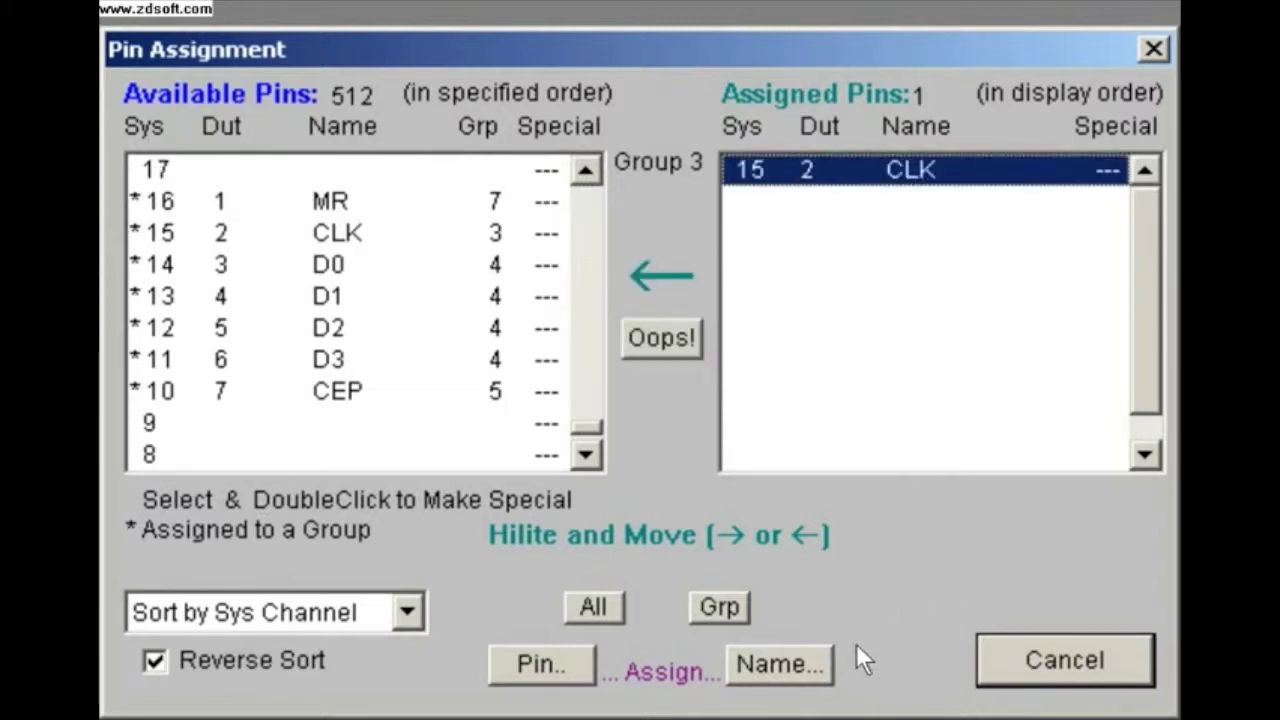
click(799, 665)
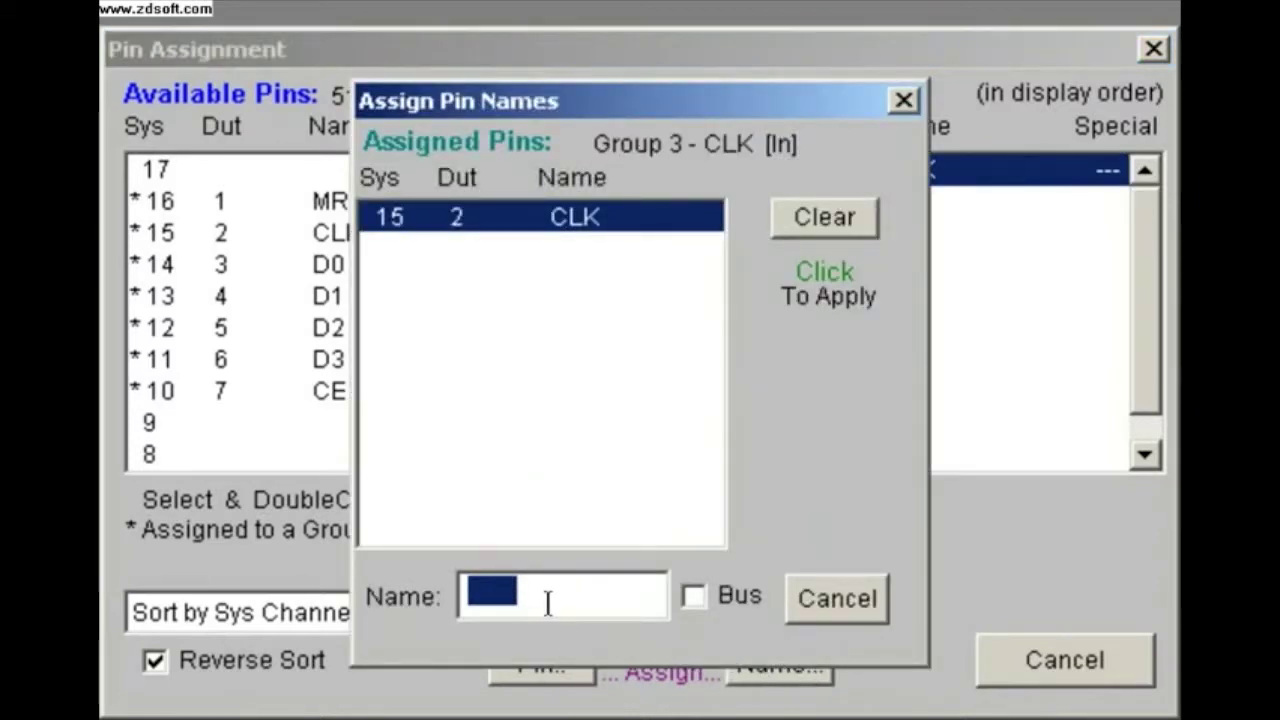
click(852, 584)
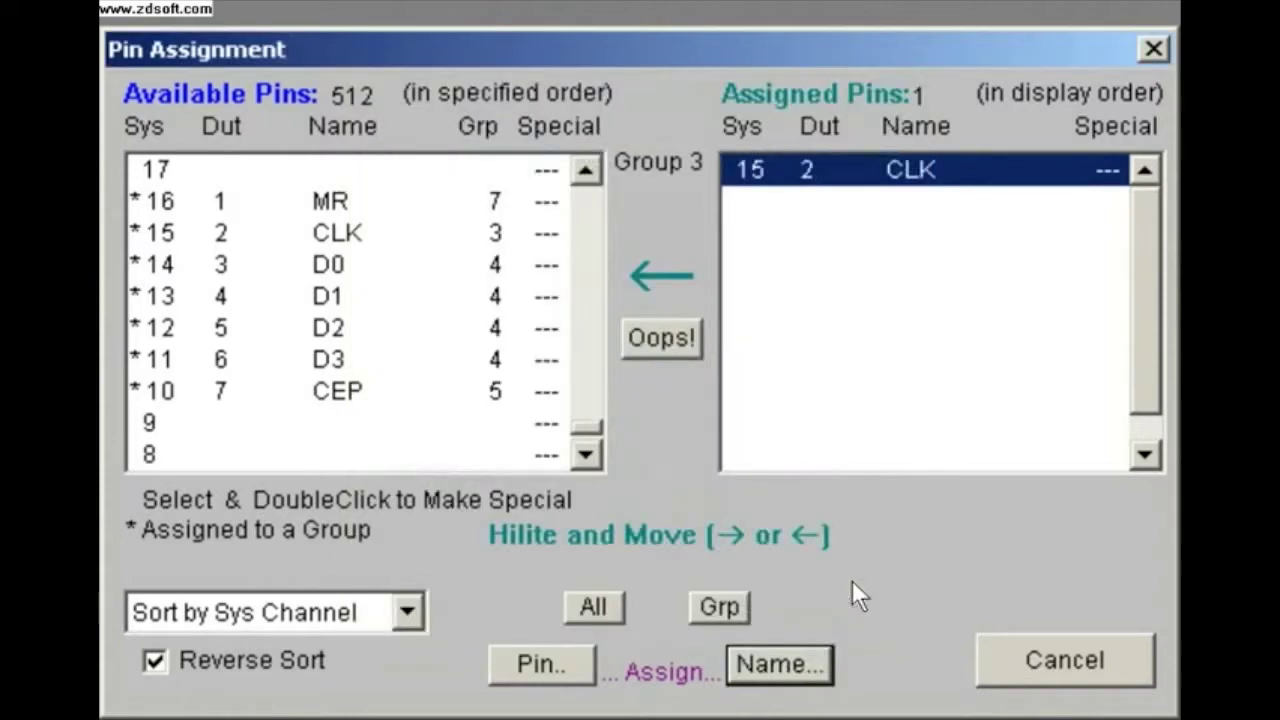
click(571, 665)
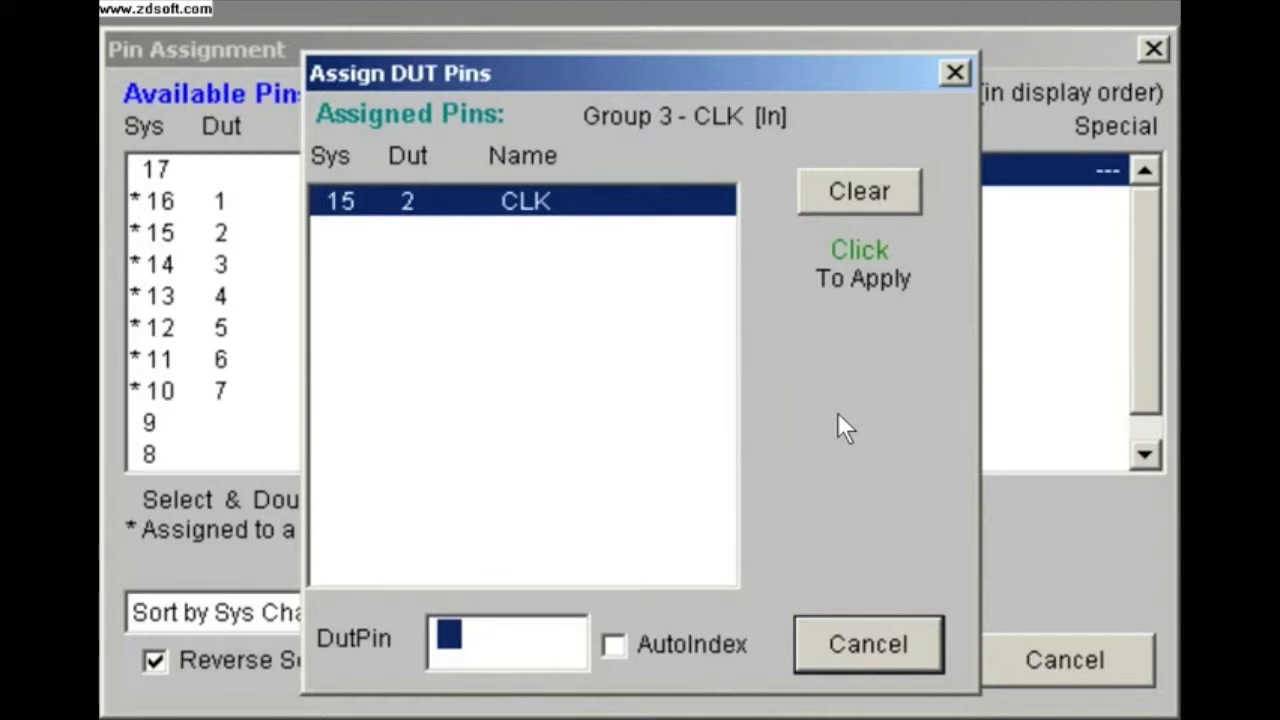
click(862, 642)
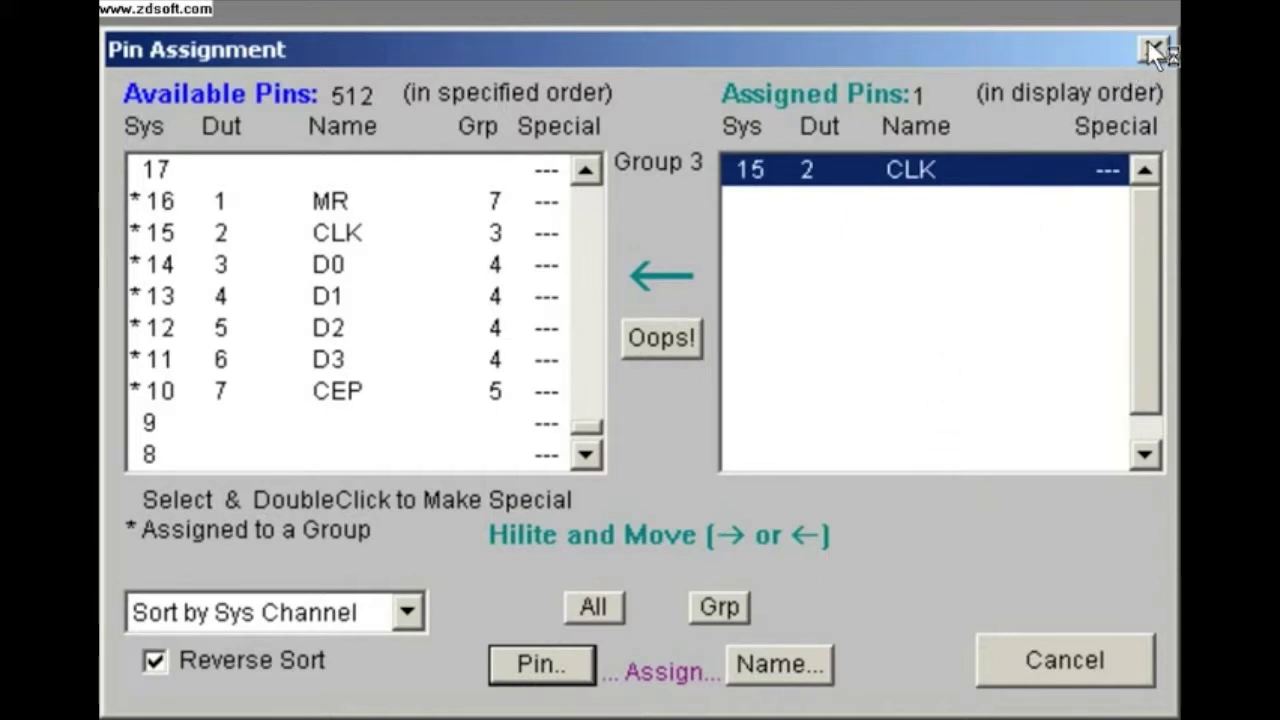
click(1153, 50)
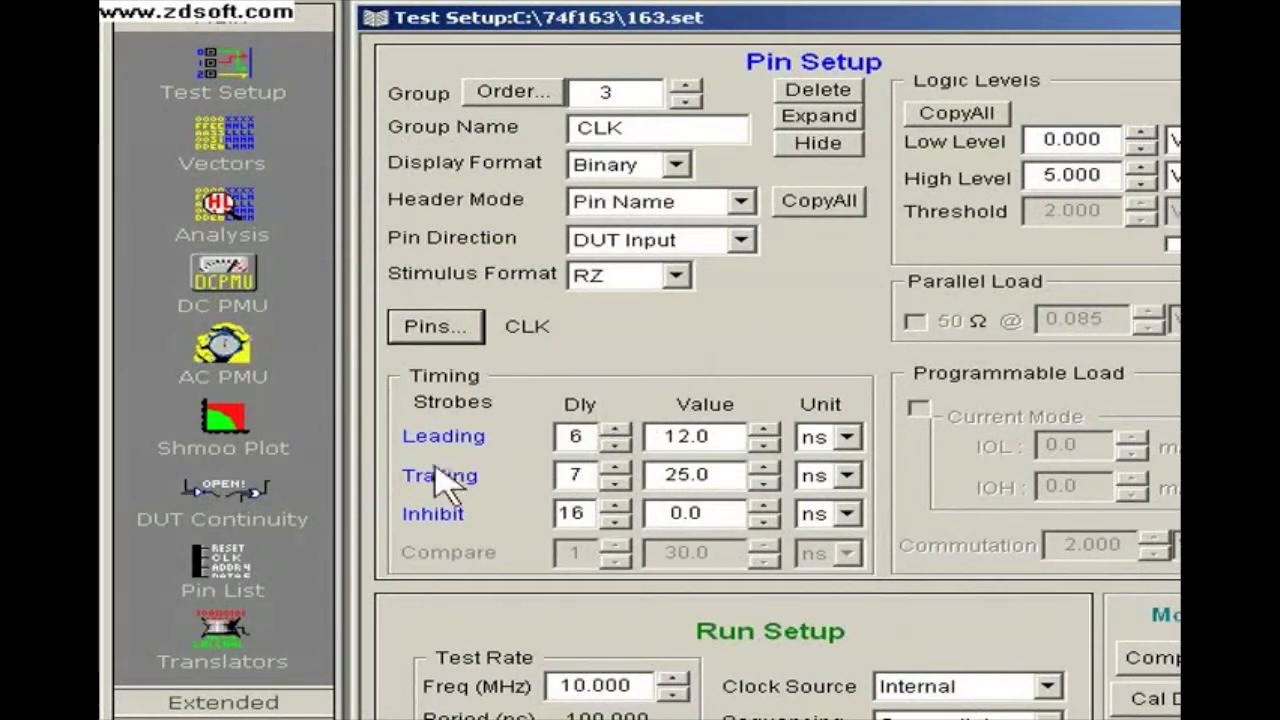
Load the pin list file 163pins.txt from the 74f163 folder and view its contents
click(330, 568)
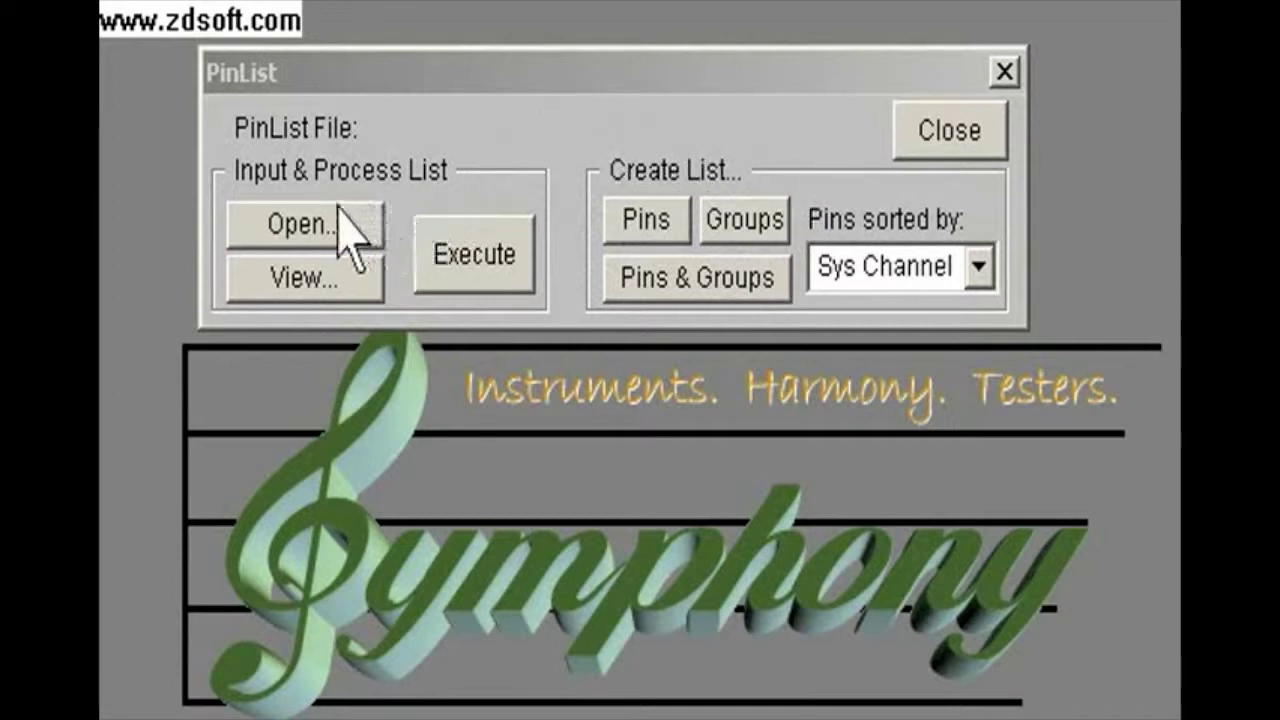
click(310, 230)
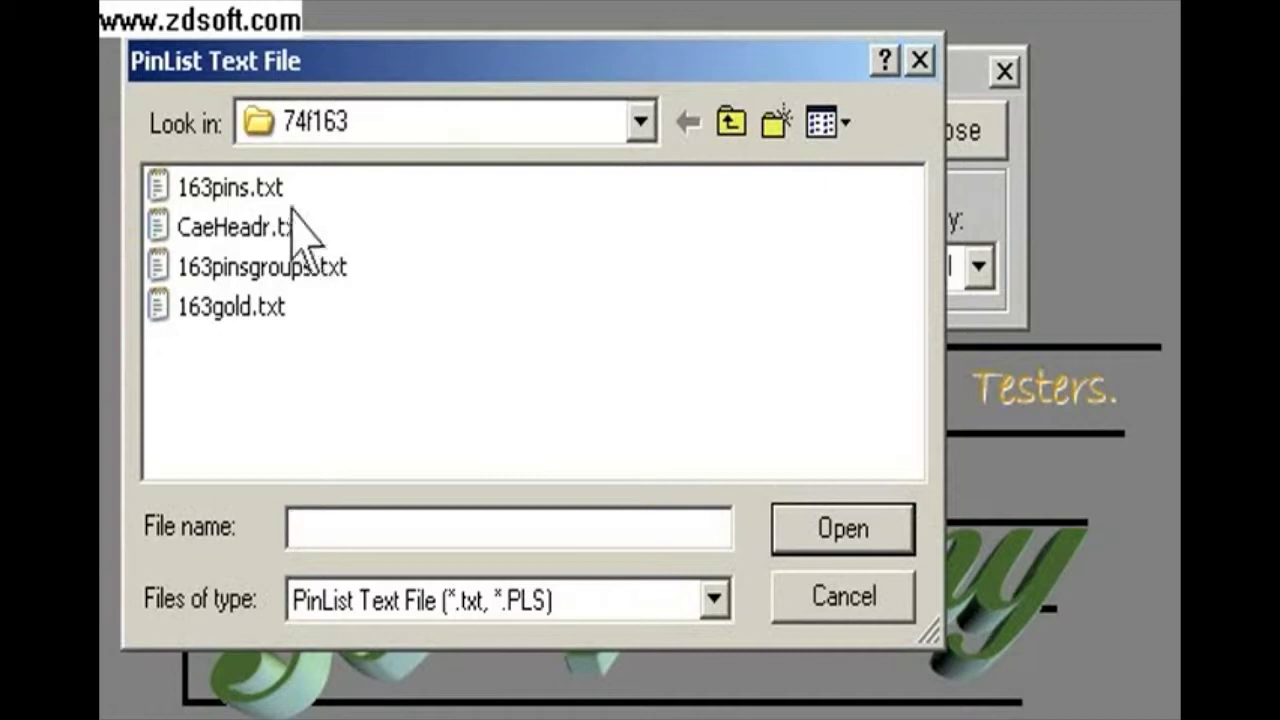
click(226, 196)
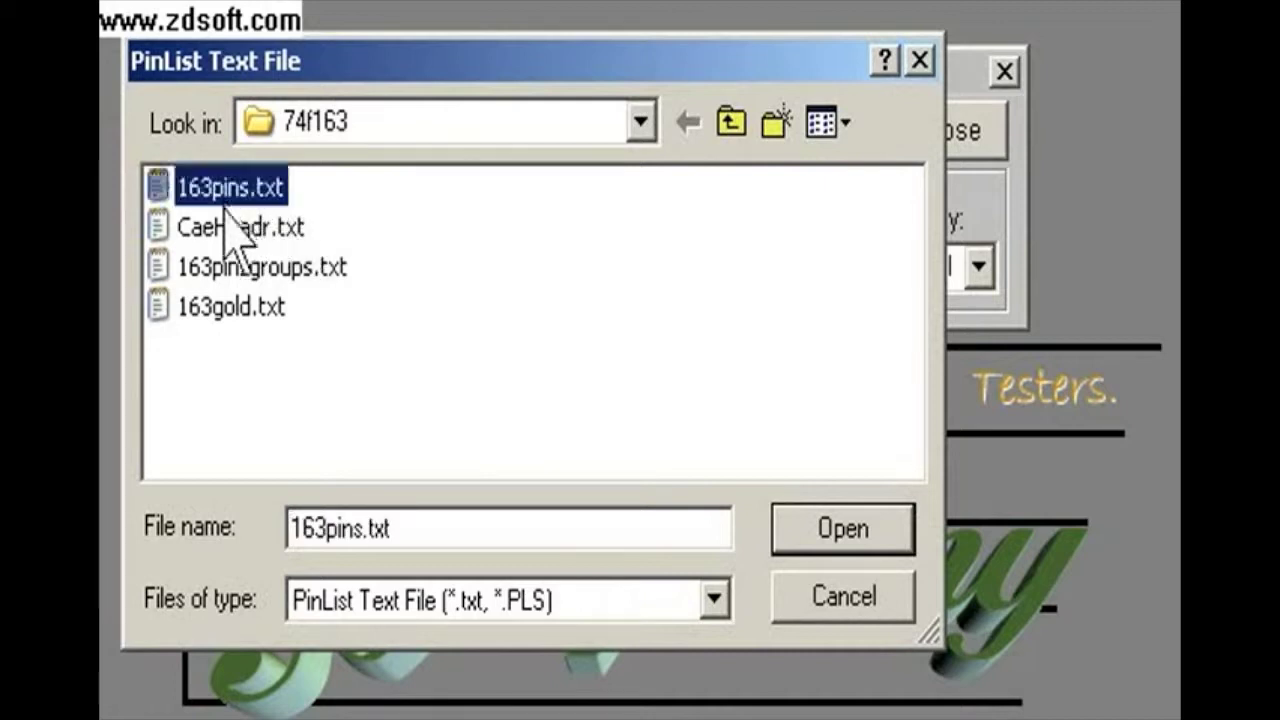
click(818, 549)
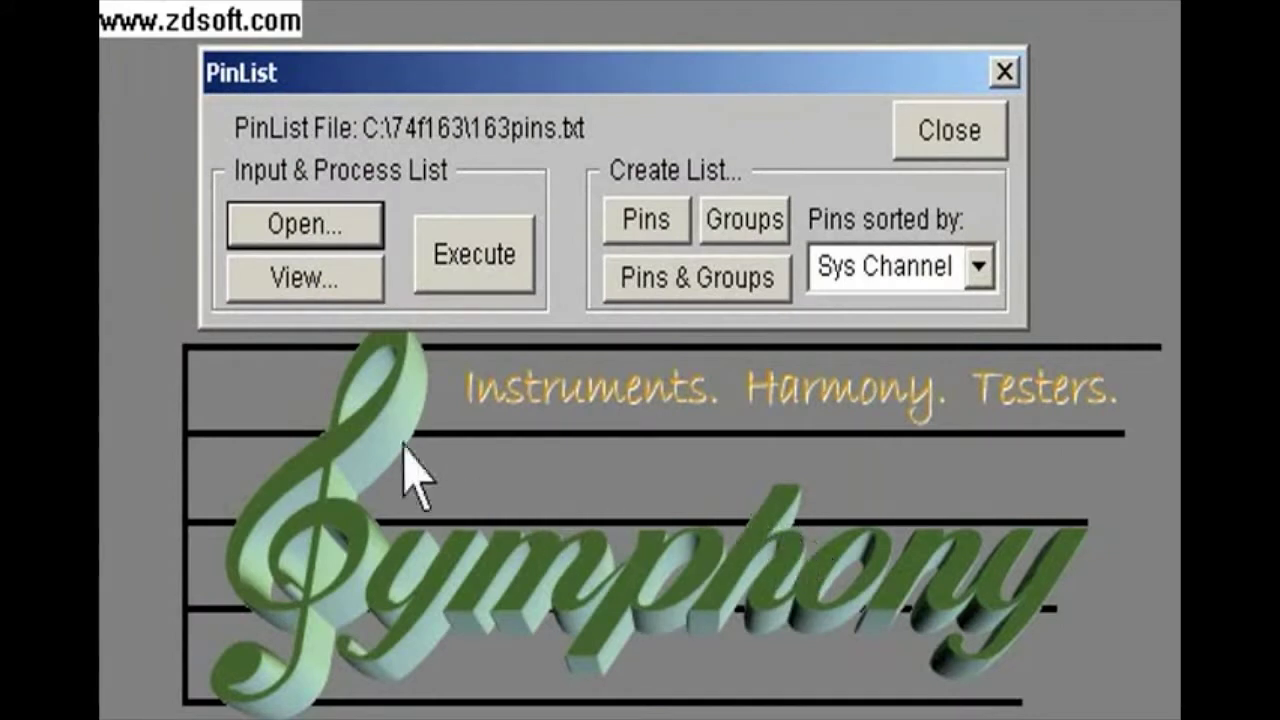
click(322, 282)
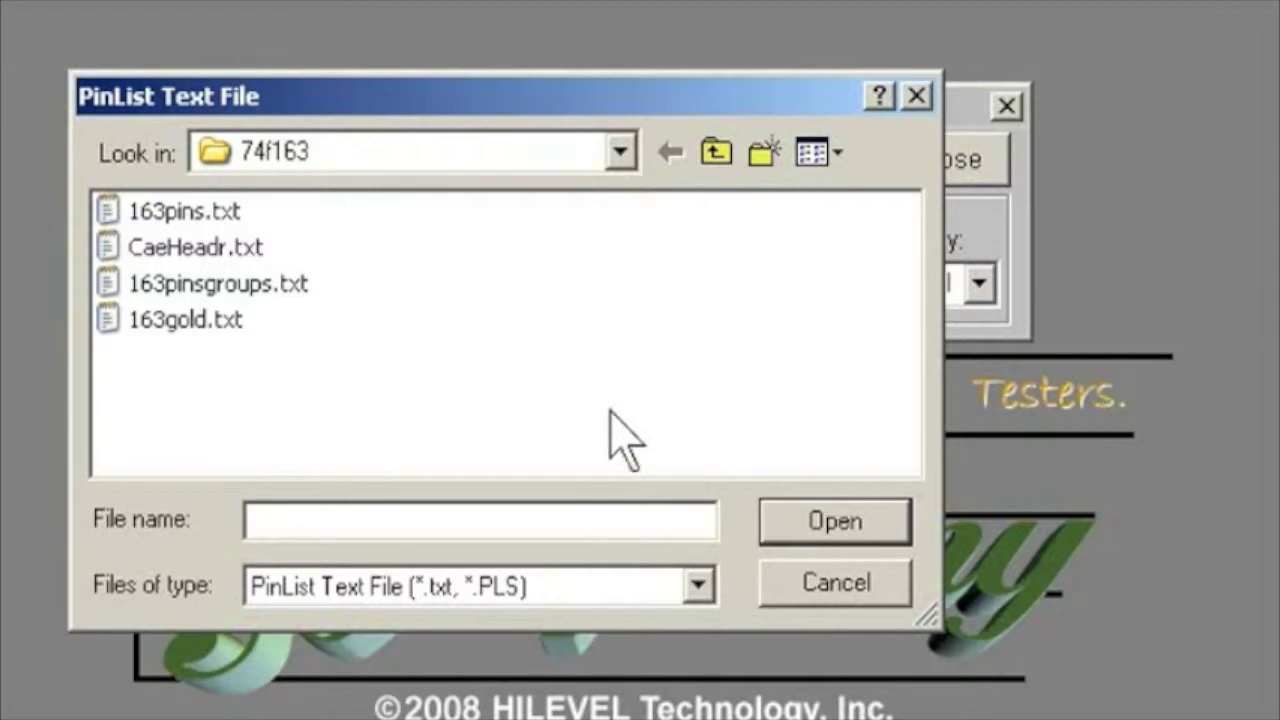
Load the pin list file 163pinsgroups.txt and read through its pin, power supply, timing strobe and group definitions
click(291, 290)
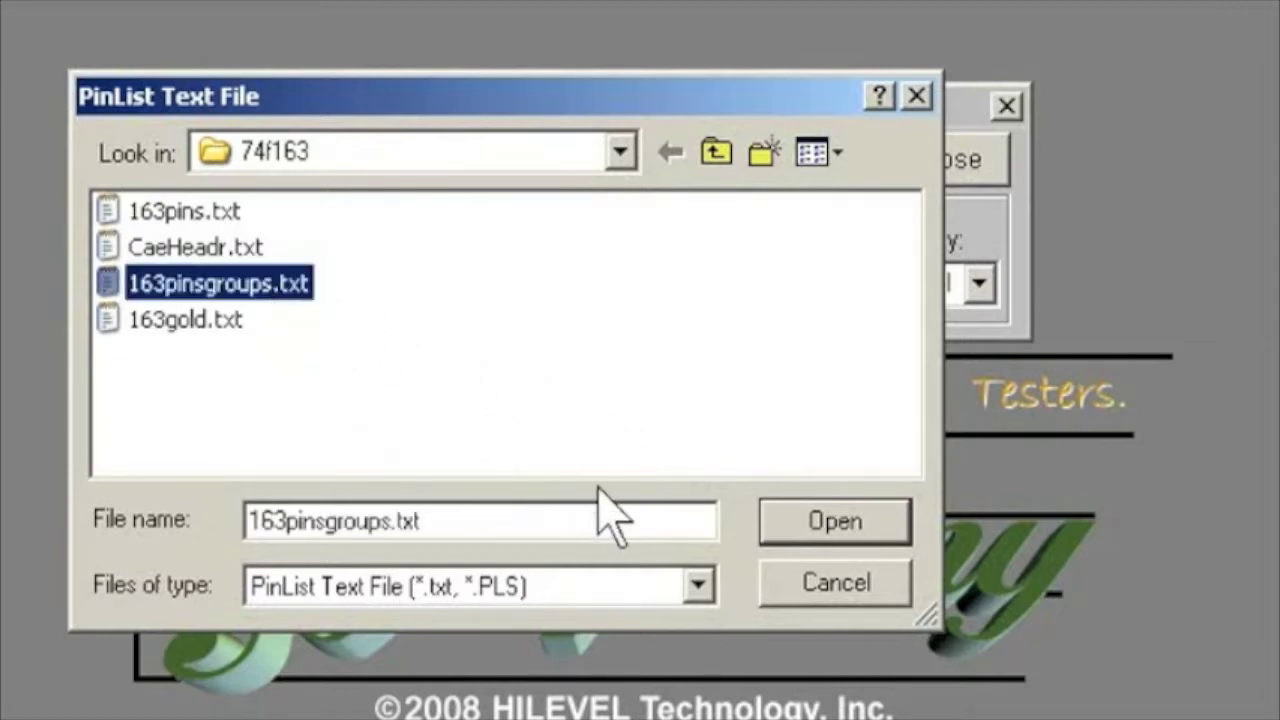
click(792, 528)
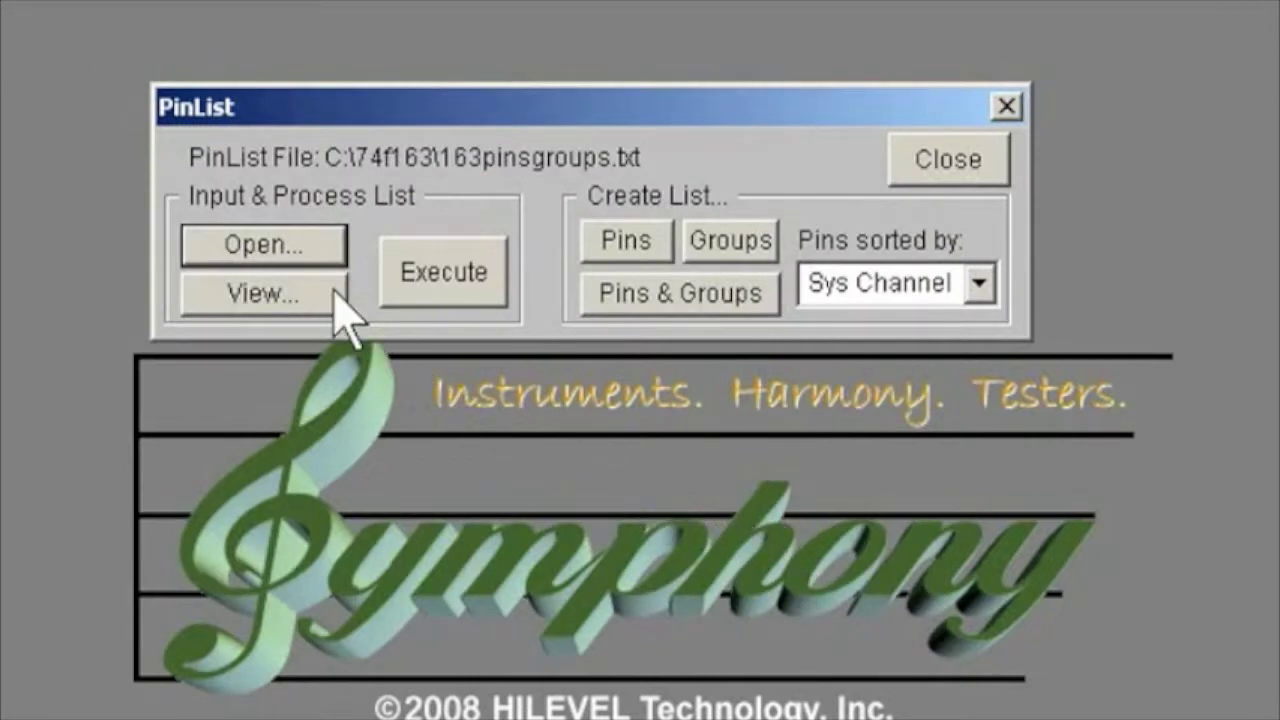
click(300, 293)
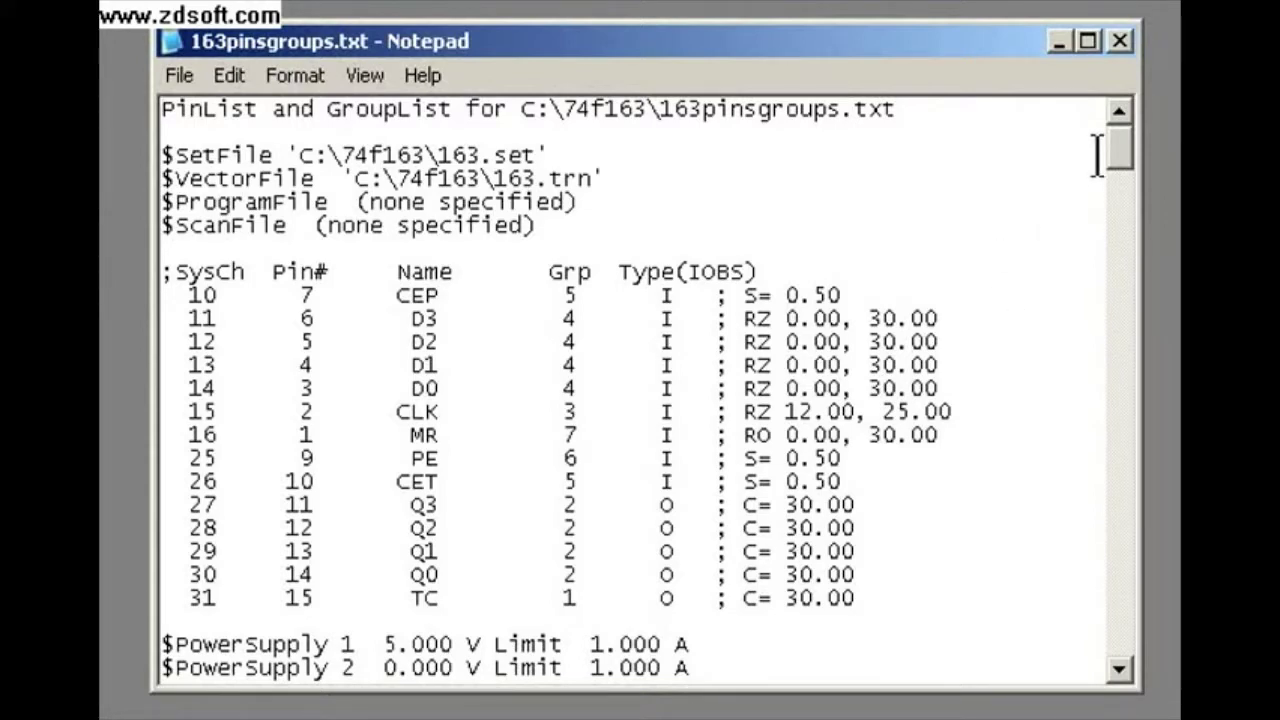
drag(1119, 142, 1124, 186)
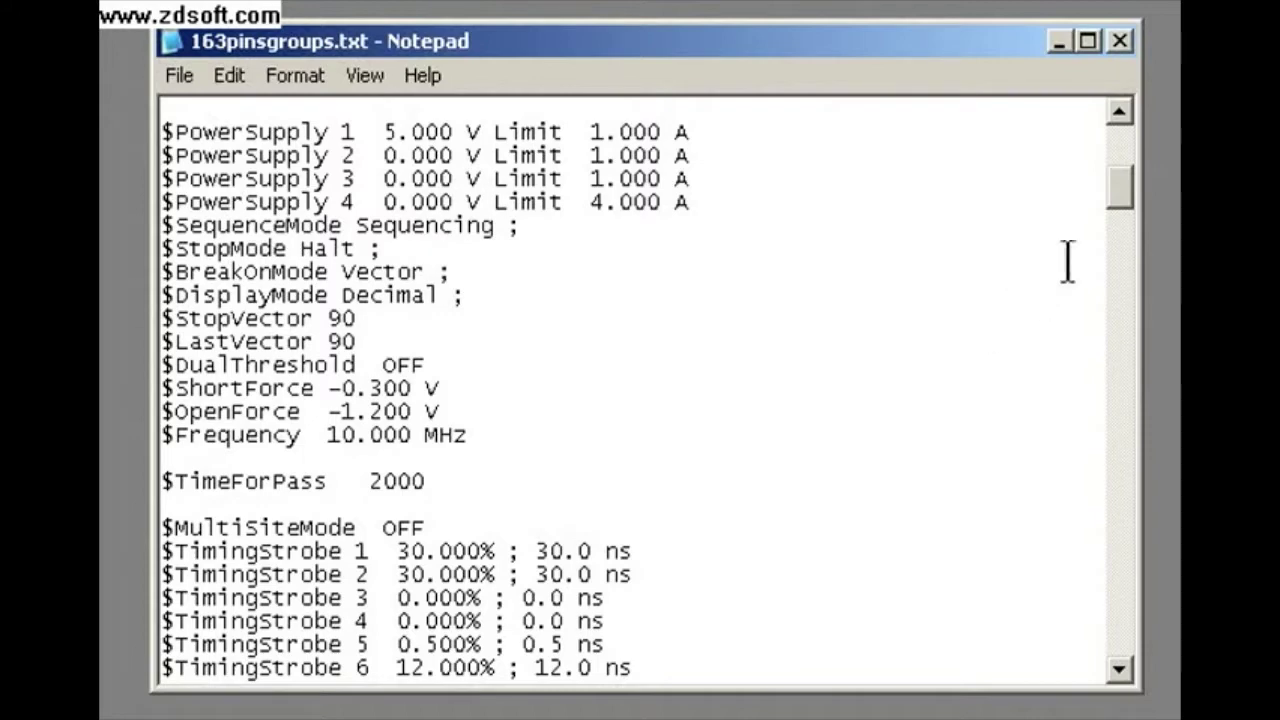
drag(1122, 186, 1114, 277)
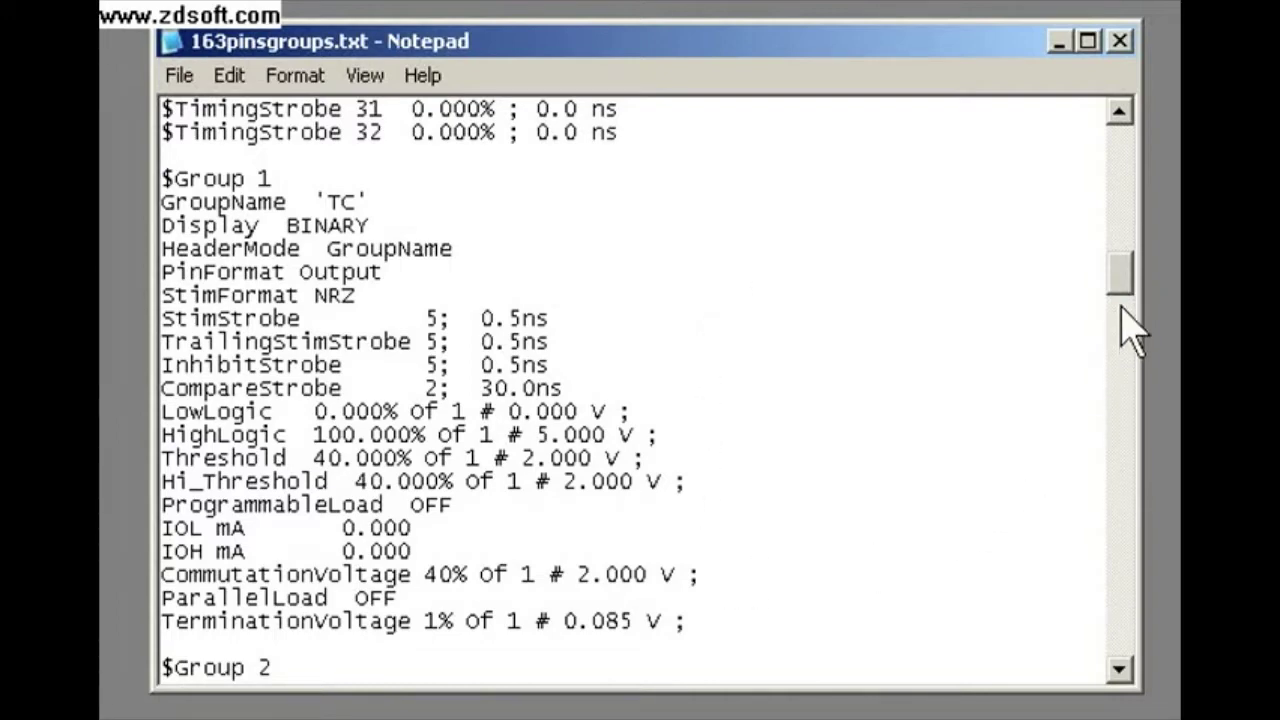
drag(1120, 282, 1116, 540)
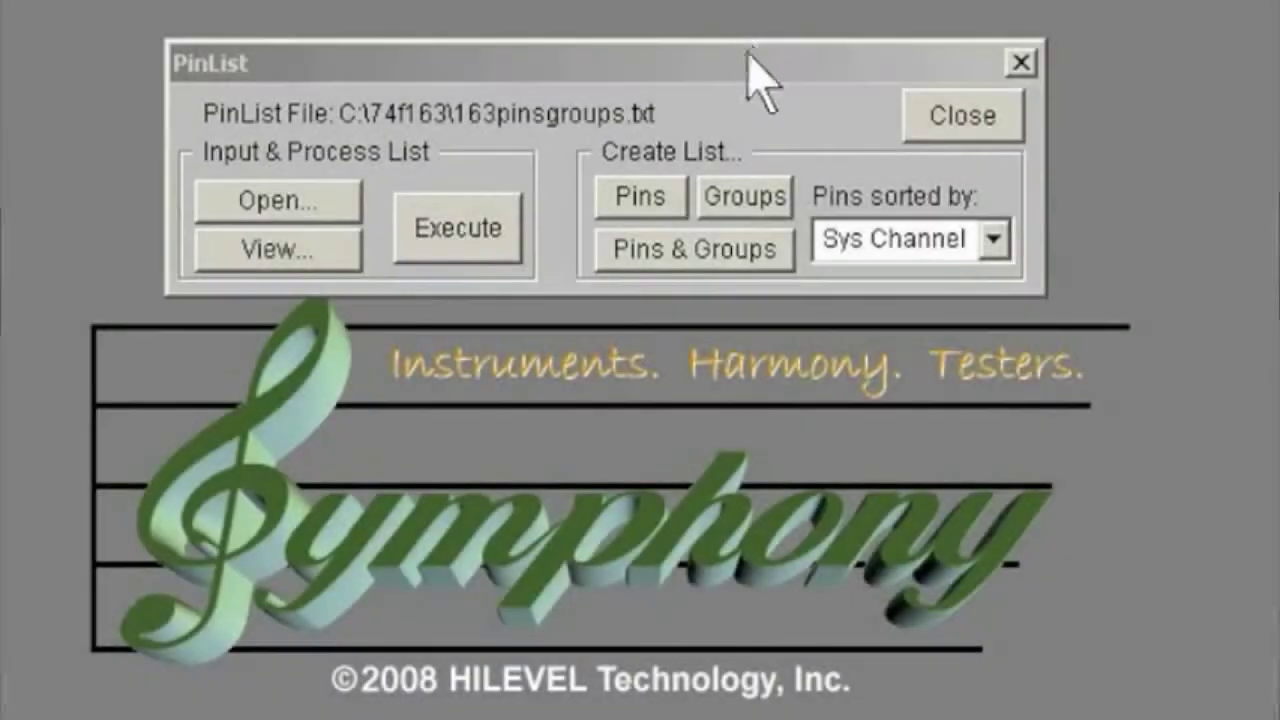
Execute the loaded 163pinsgroups.txt pin list and acknowledge its completion
click(740, 79)
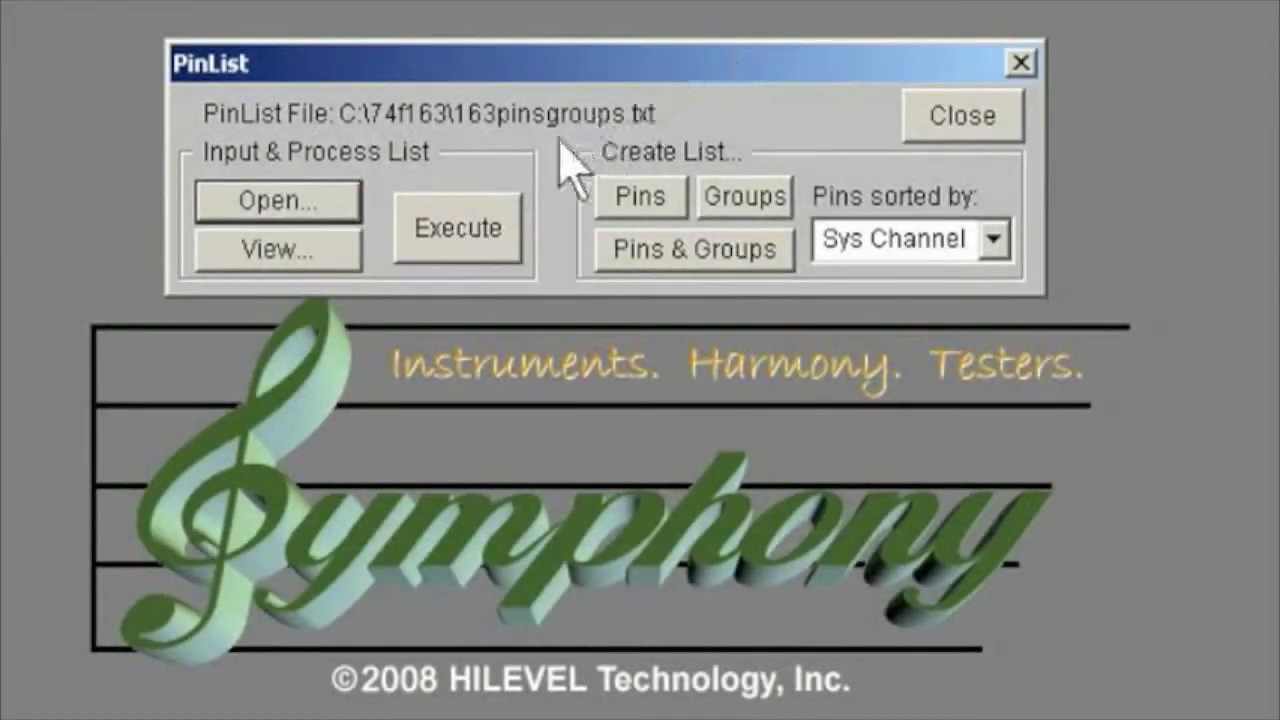
click(441, 236)
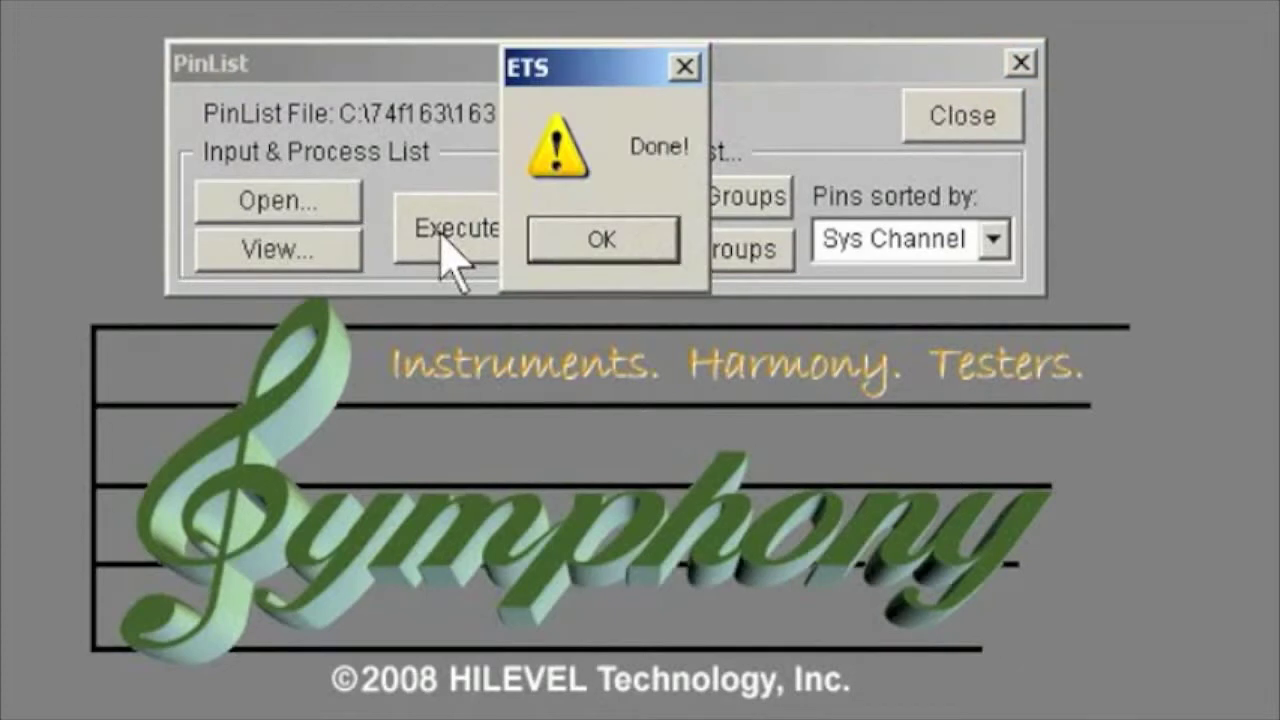
click(585, 235)
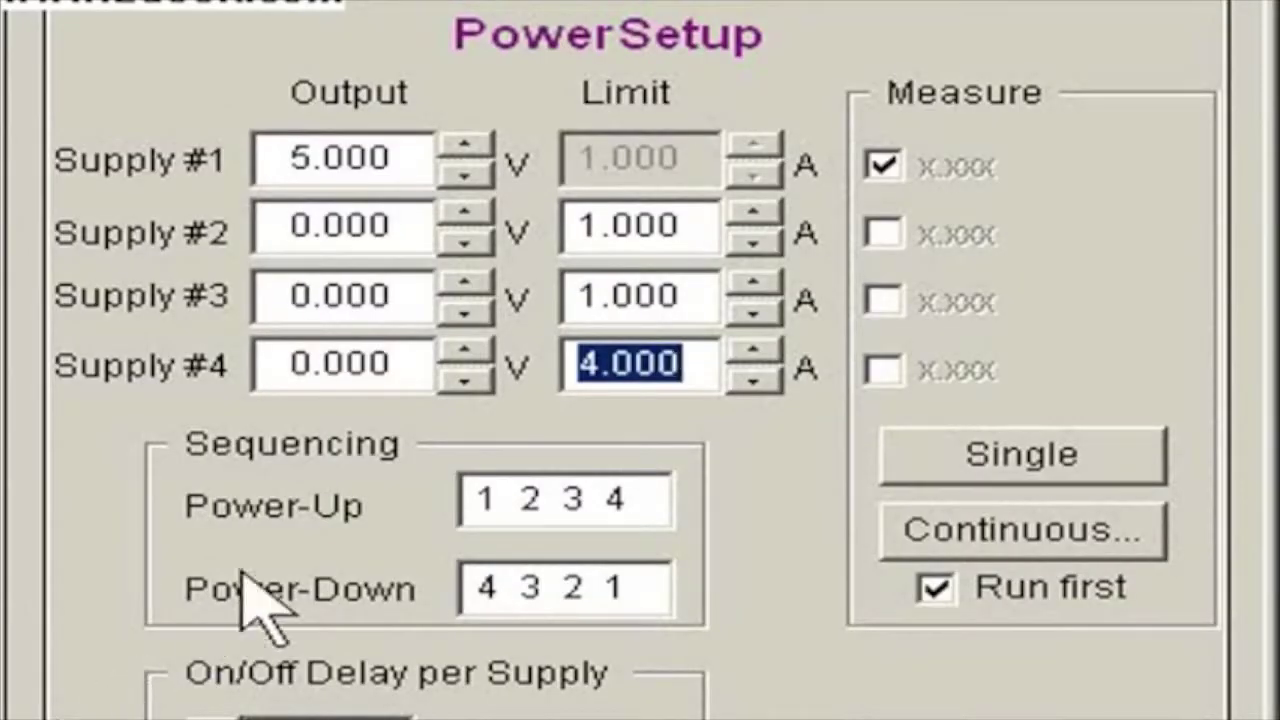
Open the output voltage of Supply #1 for editing in the power setup
click(420, 176)
double_click(420, 176)
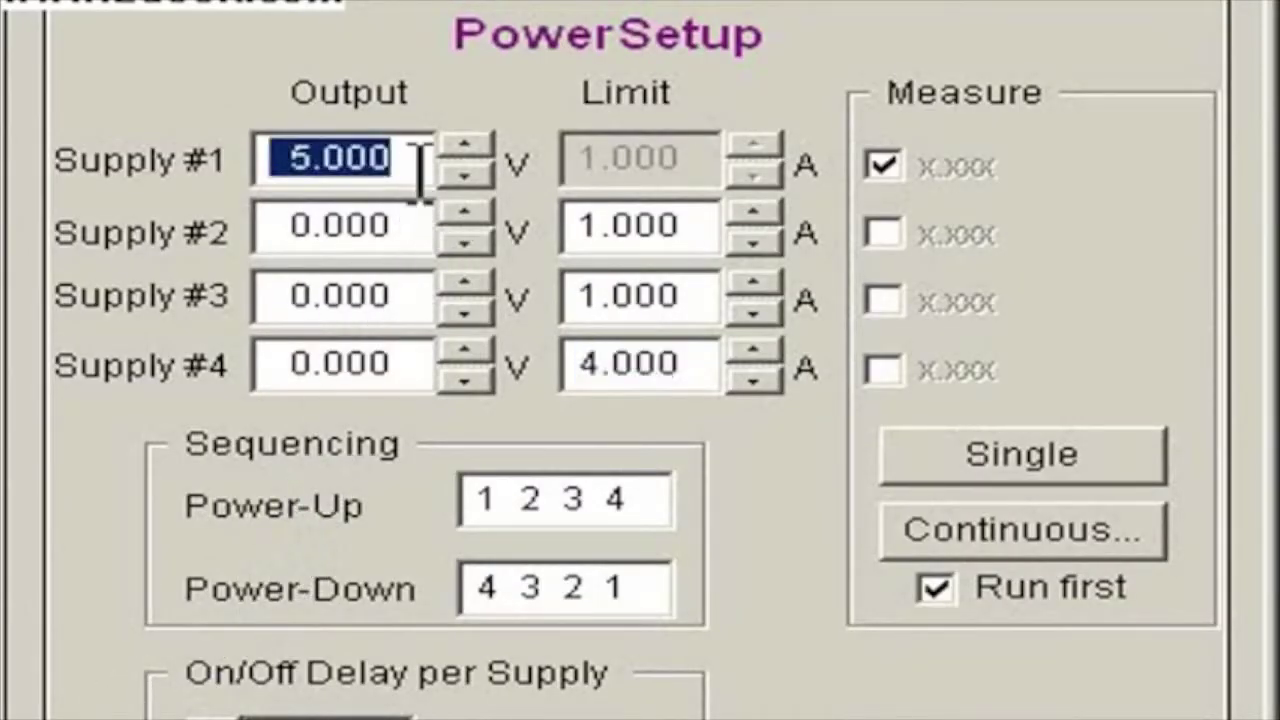